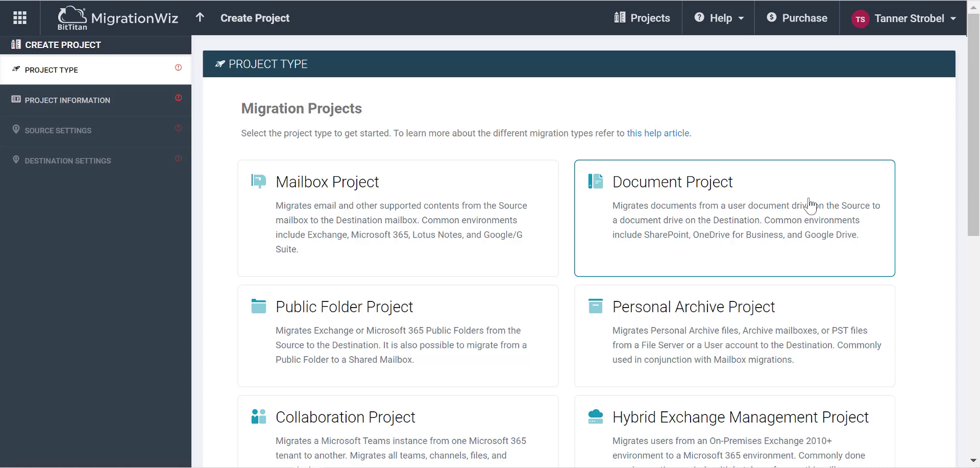
Step: Start a document project named "Demolabcorp - Shared Drive to Shared Drive Migration" for the customer DemoLabCorp
left_click(810, 205)
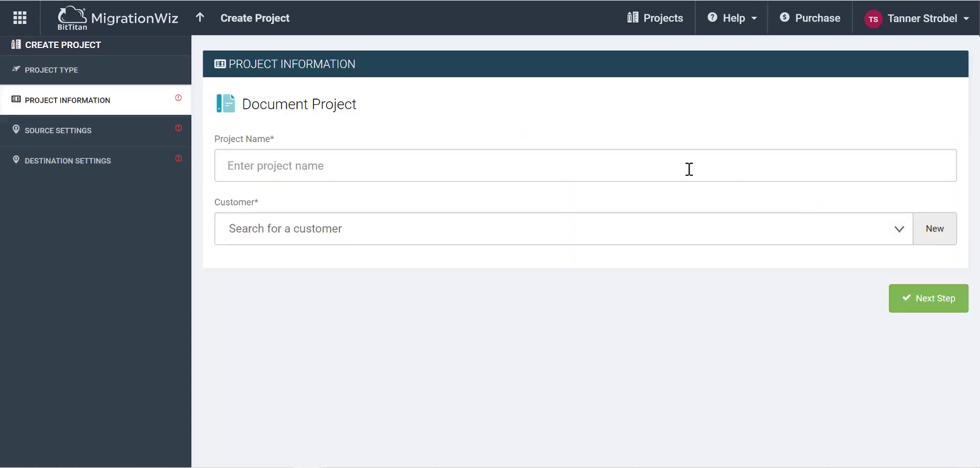
left_click(673, 164)
type("Demolabcorp - Shared Drive to Shared Drive Migration")
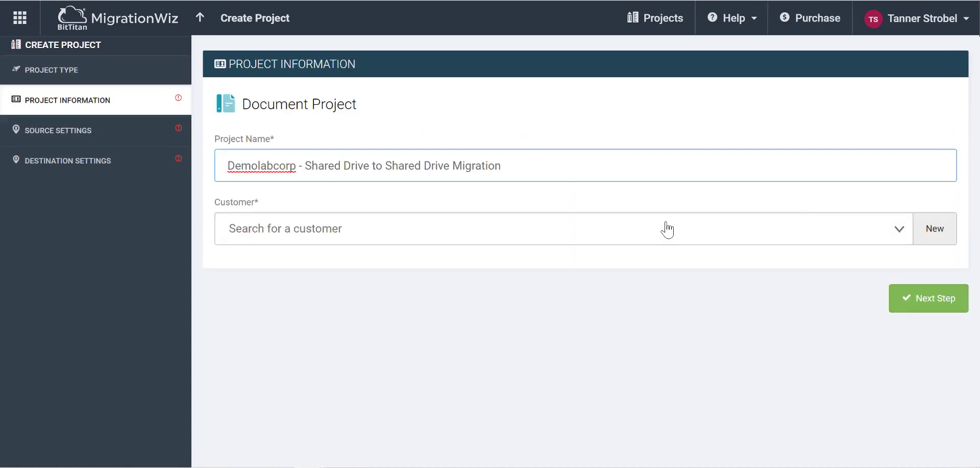
left_click(668, 230)
type("de")
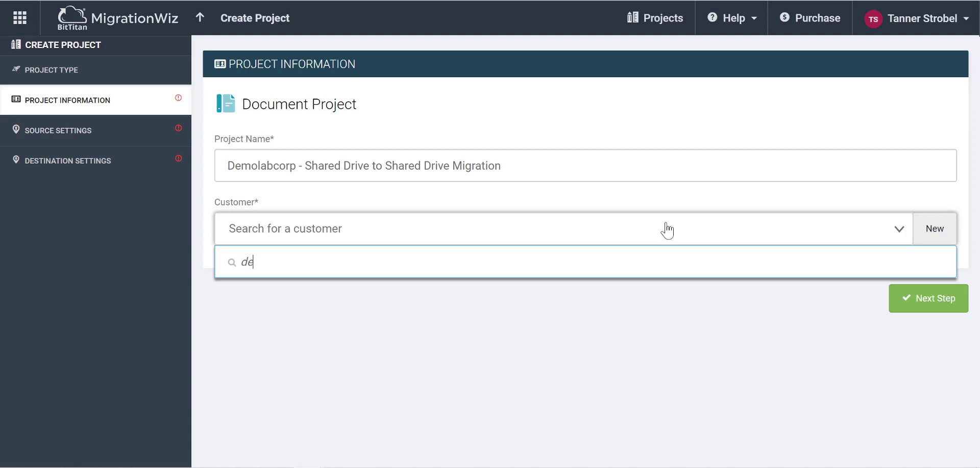
type("mola")
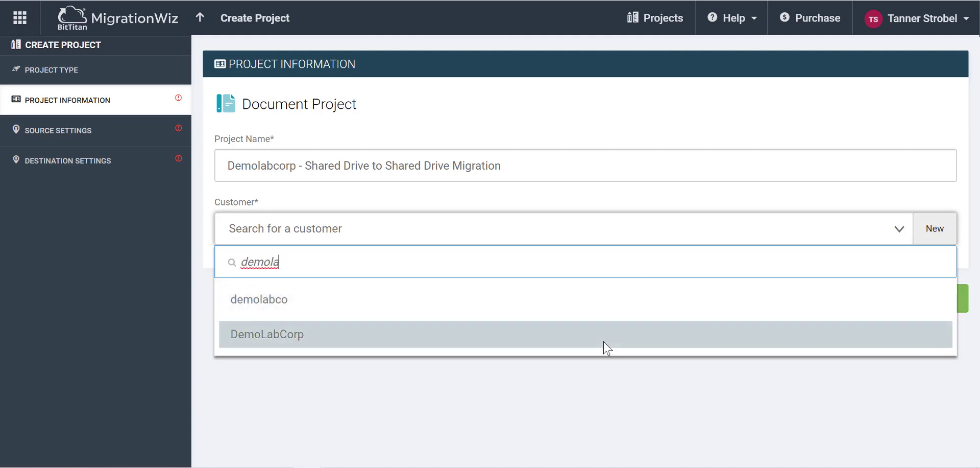
left_click(606, 336)
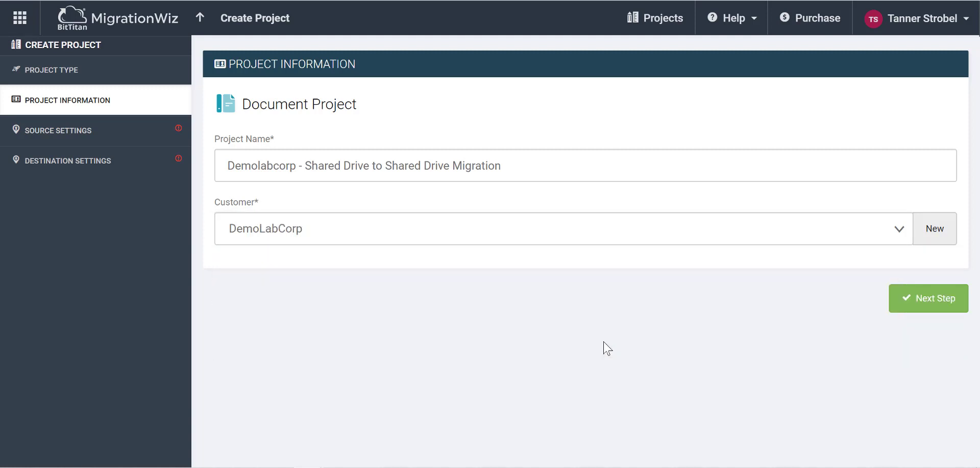
left_click(908, 300)
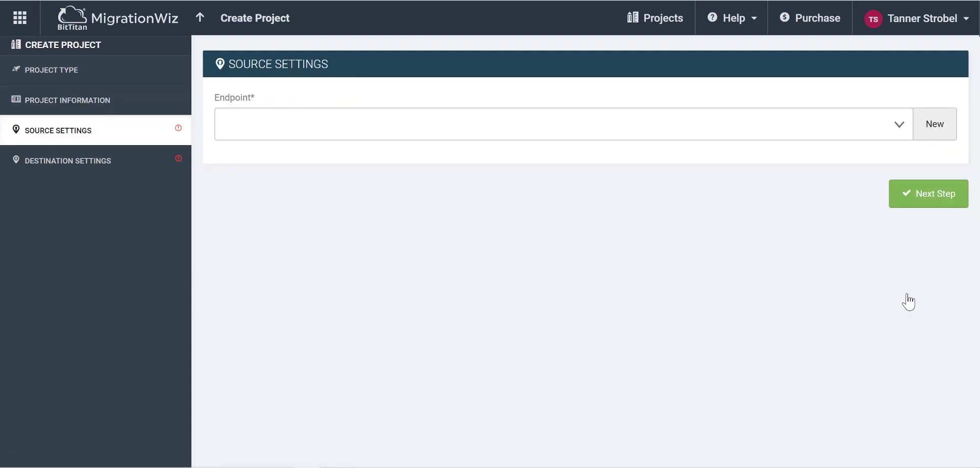
Step: Choose "Demolabcorp - Shared Drive Source" as the project's source endpoint and continue to the destination settings
left_click(870, 121)
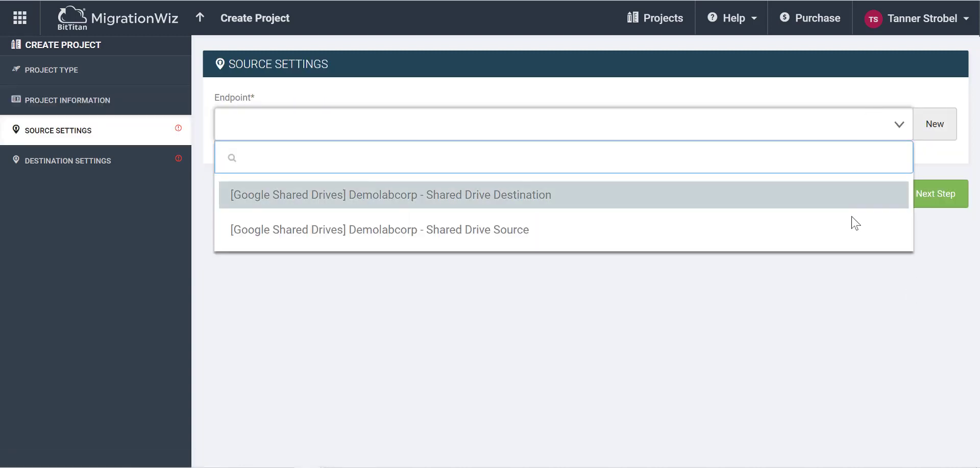
left_click(852, 234)
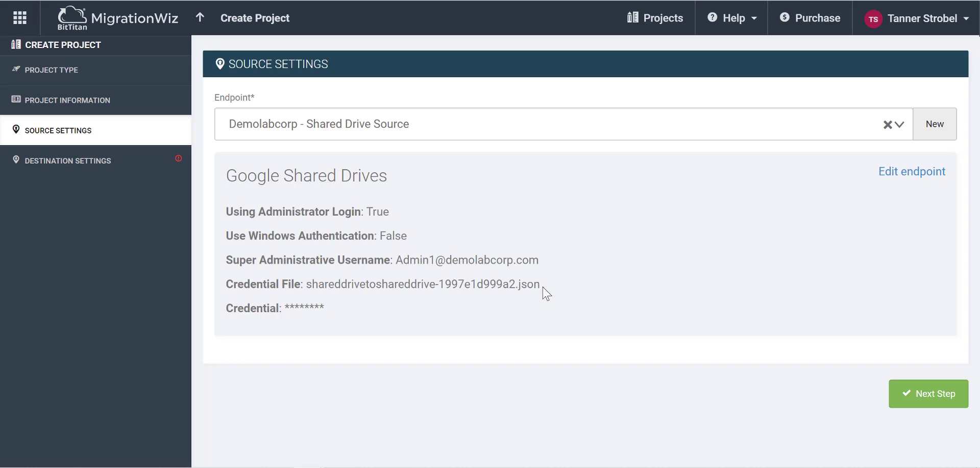
left_click(922, 399)
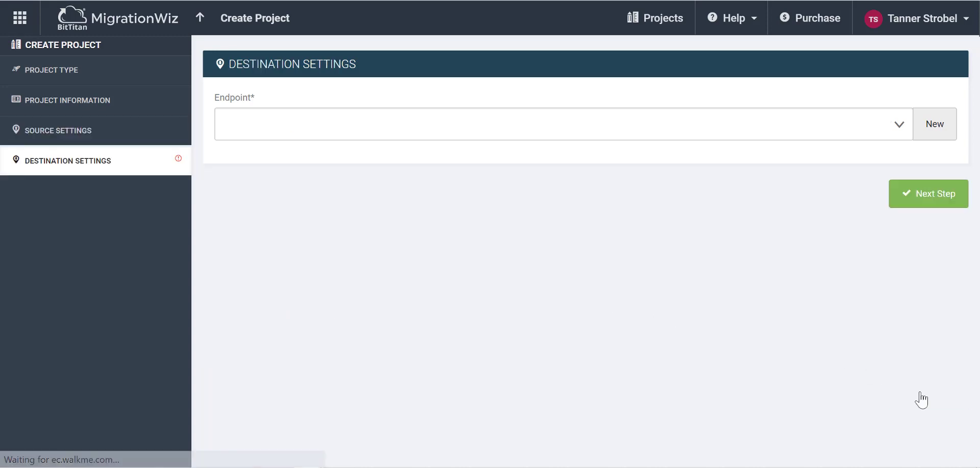
Step: Choose "Demolabcorp - Shared Drive Destination" as the destination endpoint and save the project
left_click(877, 135)
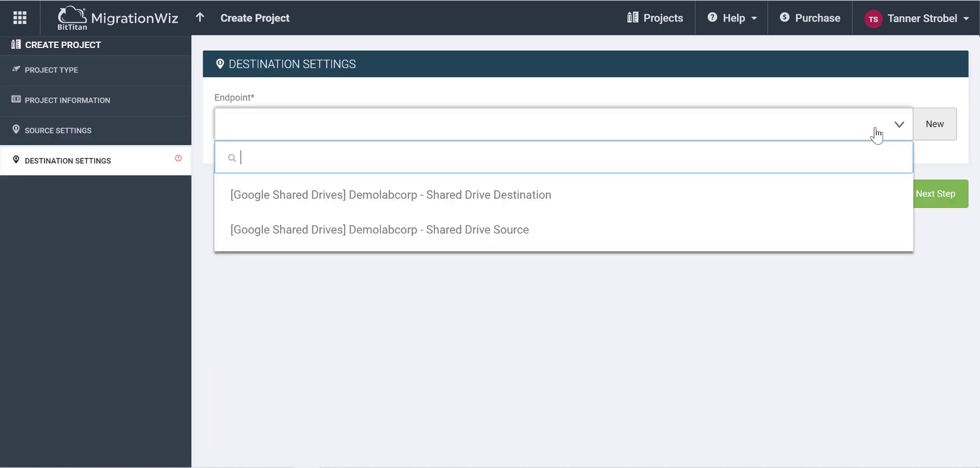
left_click(868, 204)
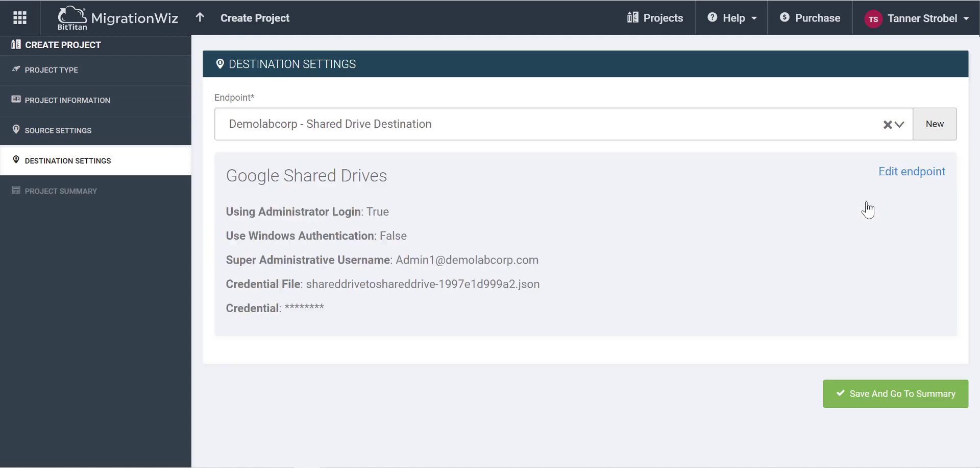
left_click(911, 396)
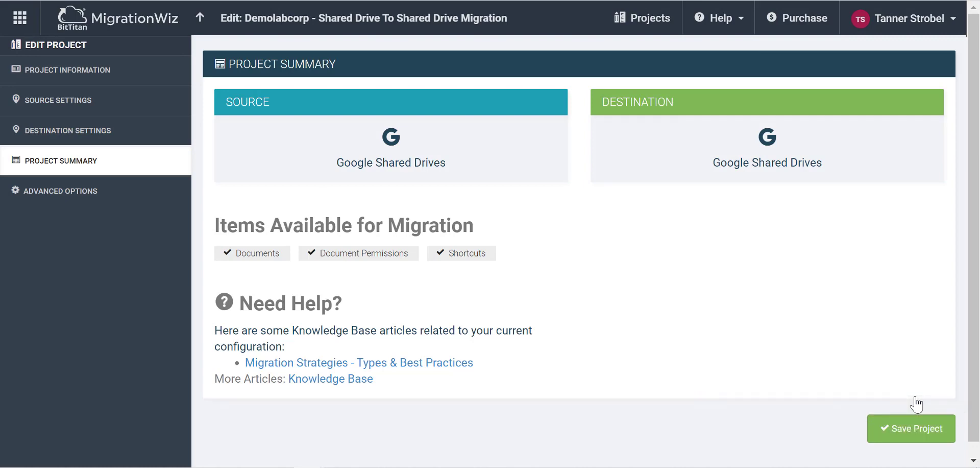
left_click(918, 428)
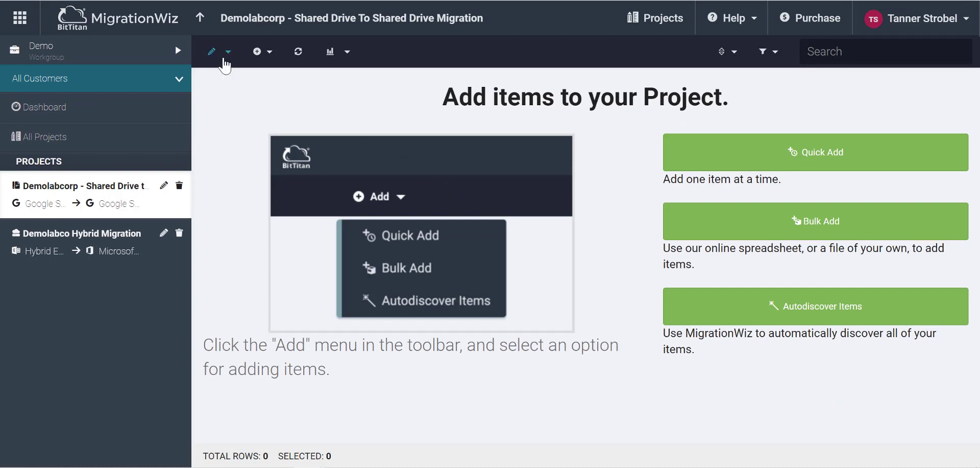
Step: Open the project's advanced options and review the number of document versions to migrate to the destination
left_click(224, 59)
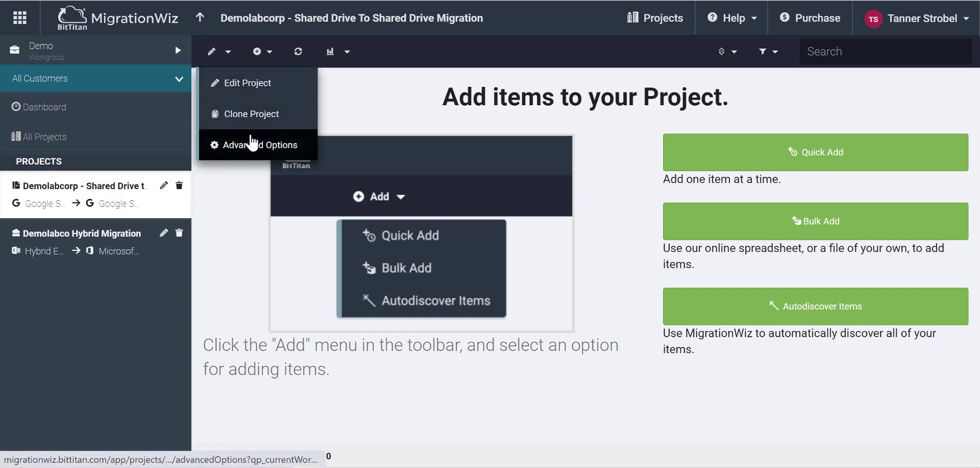
left_click(252, 141)
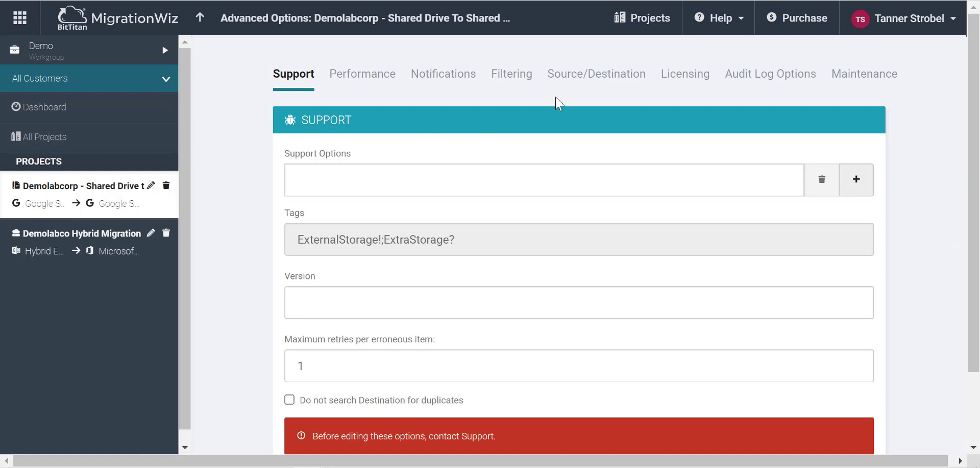
left_click(609, 87)
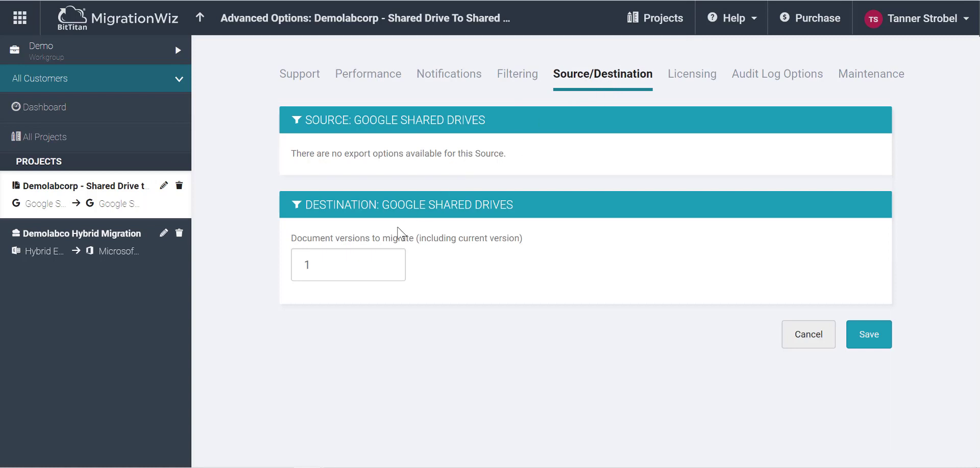
left_click(358, 263)
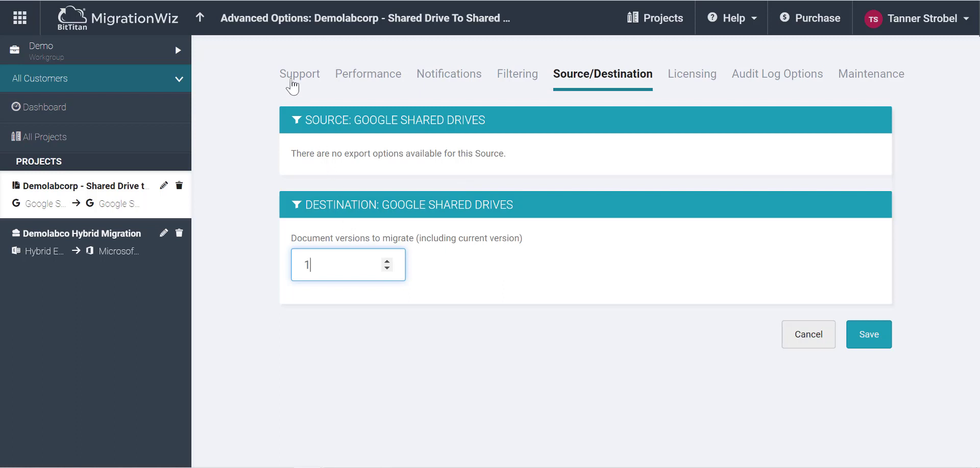
Step: Add the support options MigrateSharedDriveSettings=1 and MigrateExternalUserPermissions=1 to the project
left_click(292, 84)
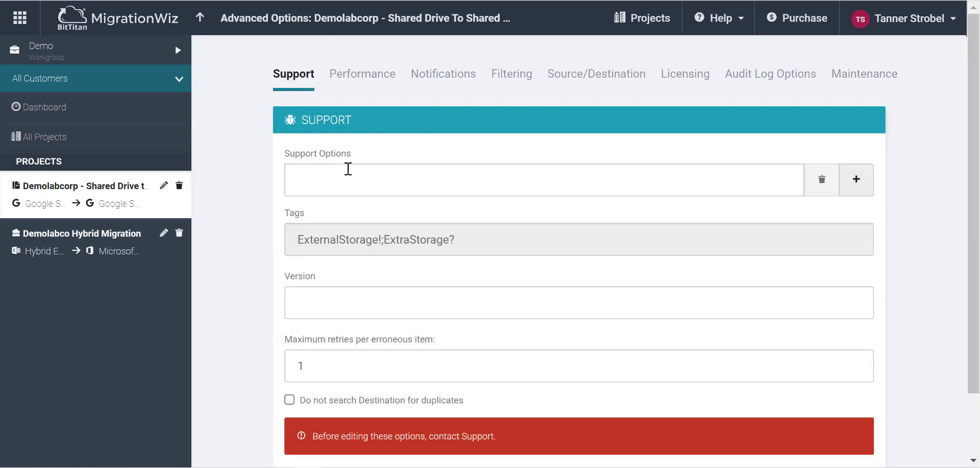
left_click(355, 176)
key("super+v")
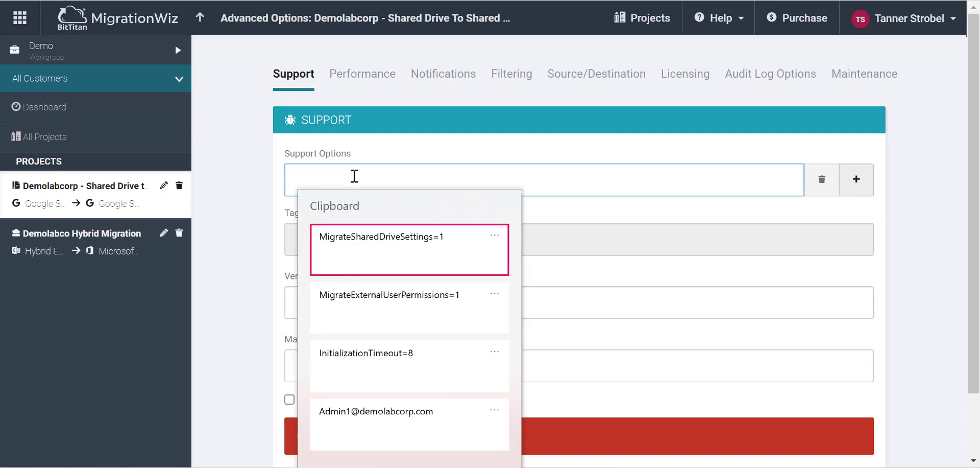
left_click(389, 251)
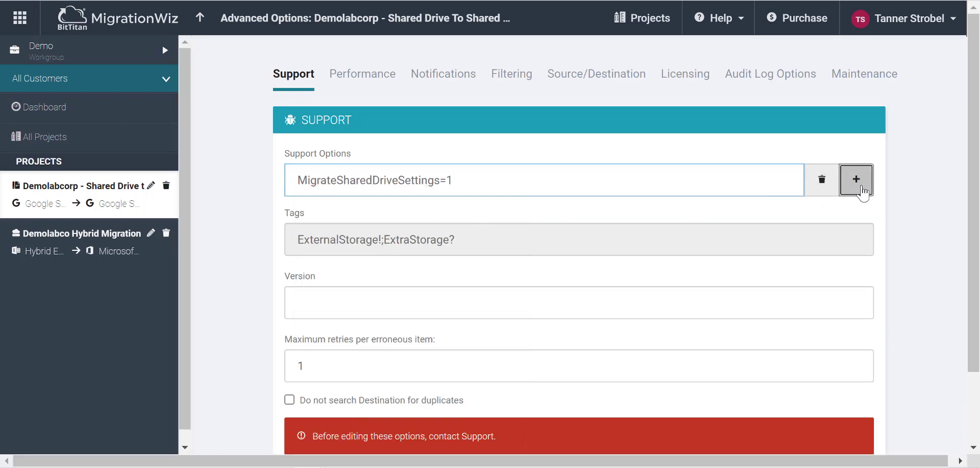
left_click(856, 180)
left_click(580, 223)
key("super+v")
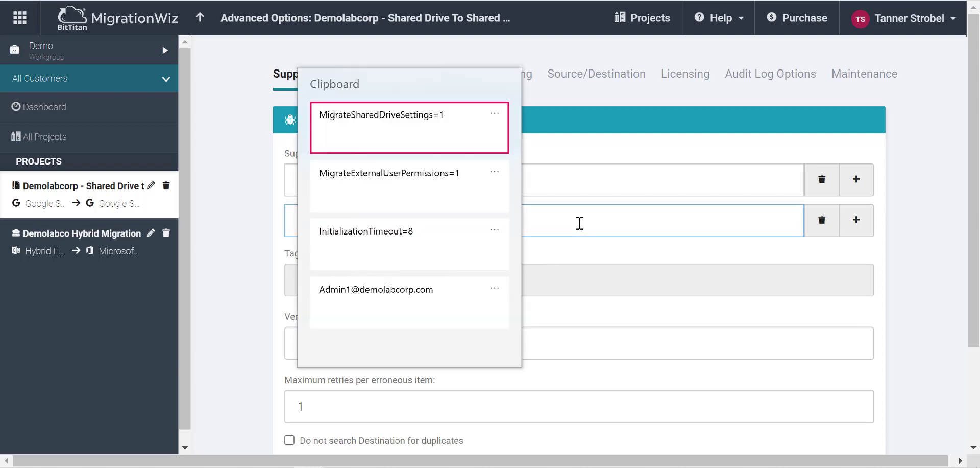
left_click(466, 191)
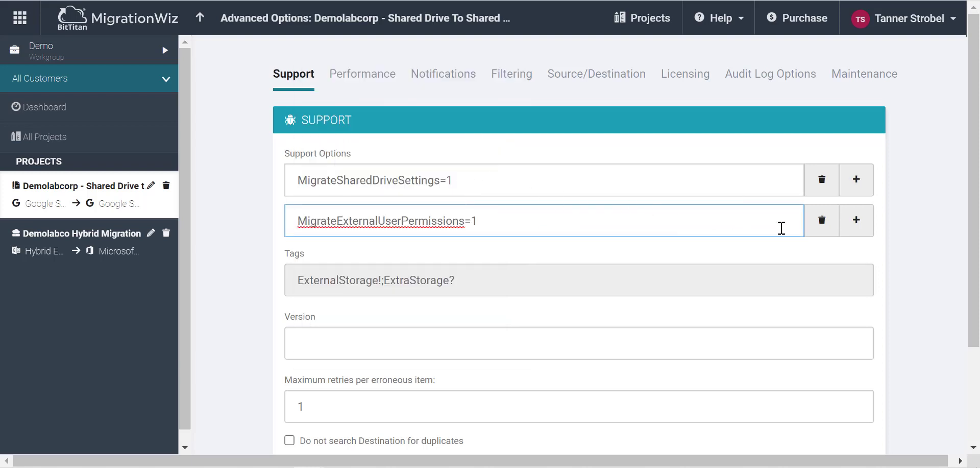
Step: Add a third support option, InitializationTimeout=8, and save the project's advanced options
left_click(856, 220)
left_click(664, 260)
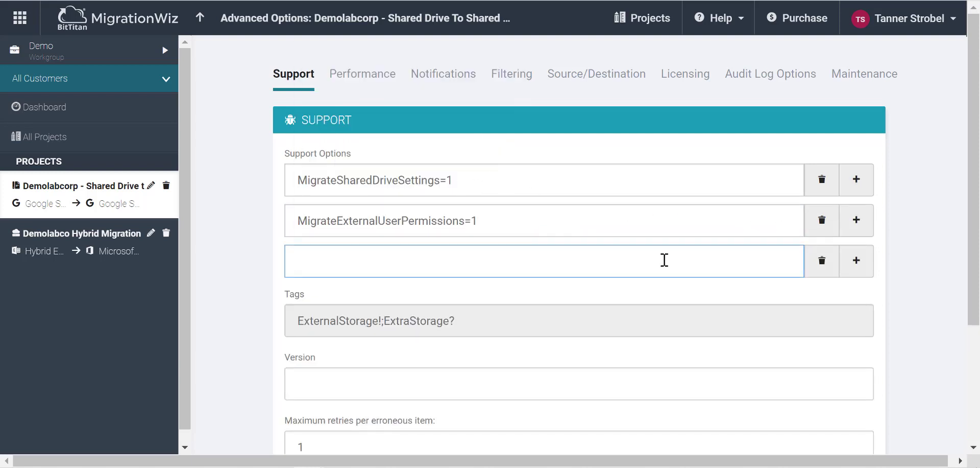
key("super+v")
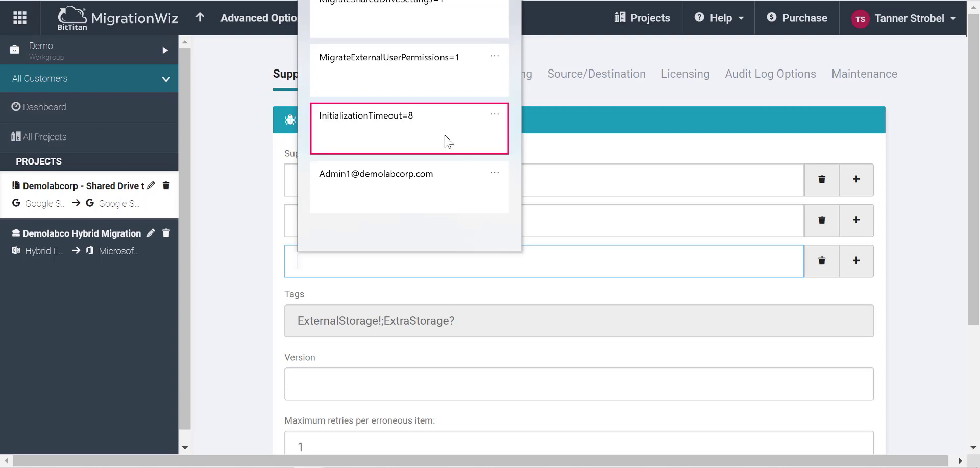
left_click(449, 142)
scroll(448, 142, "down", 3)
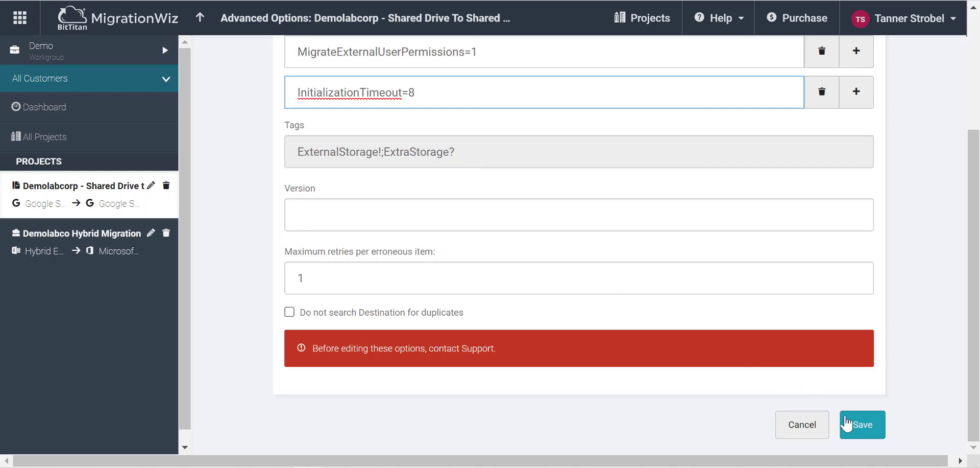
left_click(862, 425)
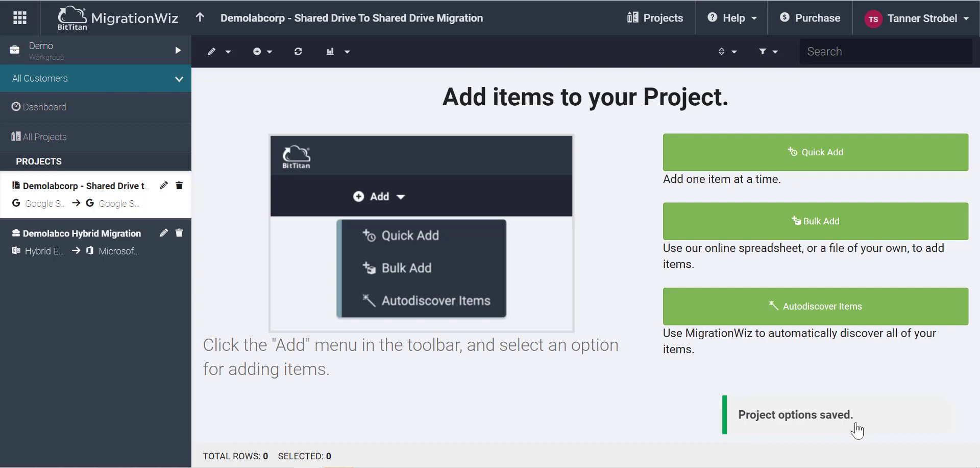
Step: Autodiscover the source tenant's shared drives, refreshing until discovery completes, and import the discovered items into the project
left_click(812, 309)
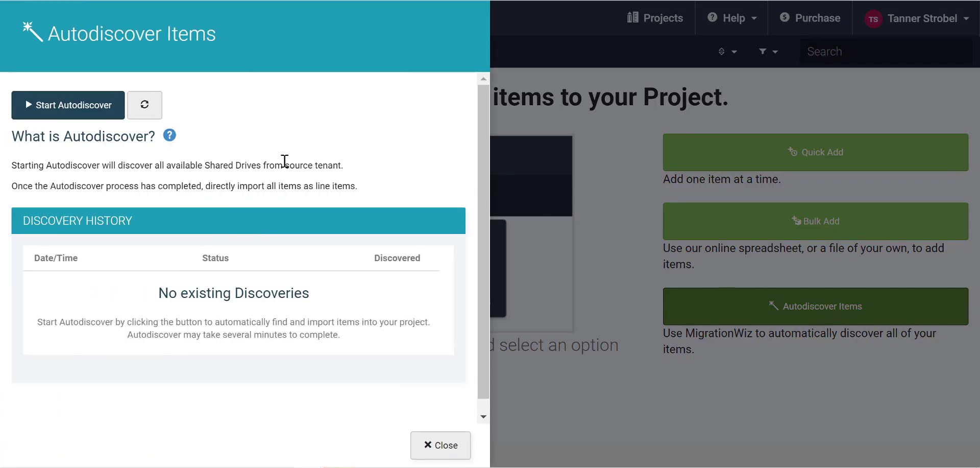
left_click(37, 118)
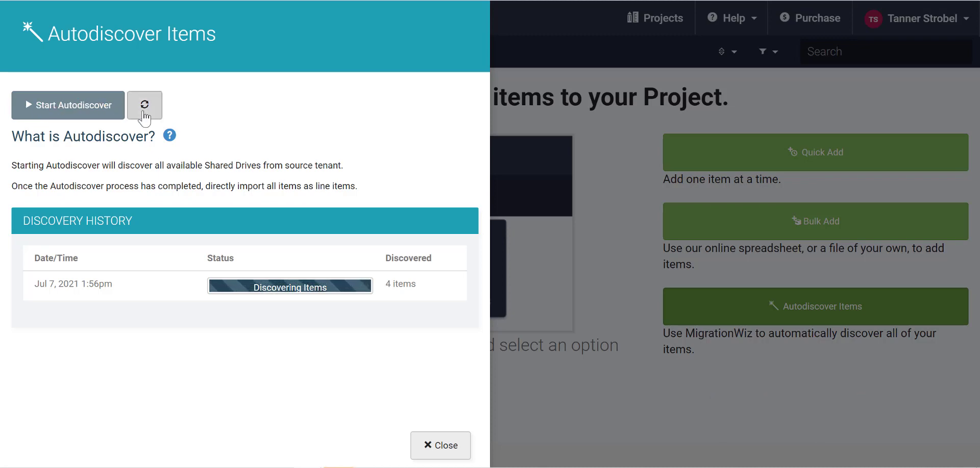
left_click(146, 116)
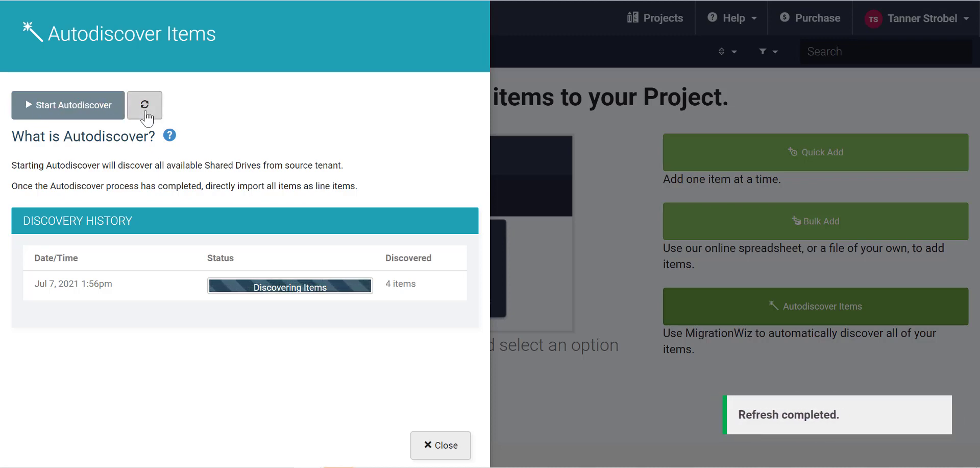
left_click(146, 111)
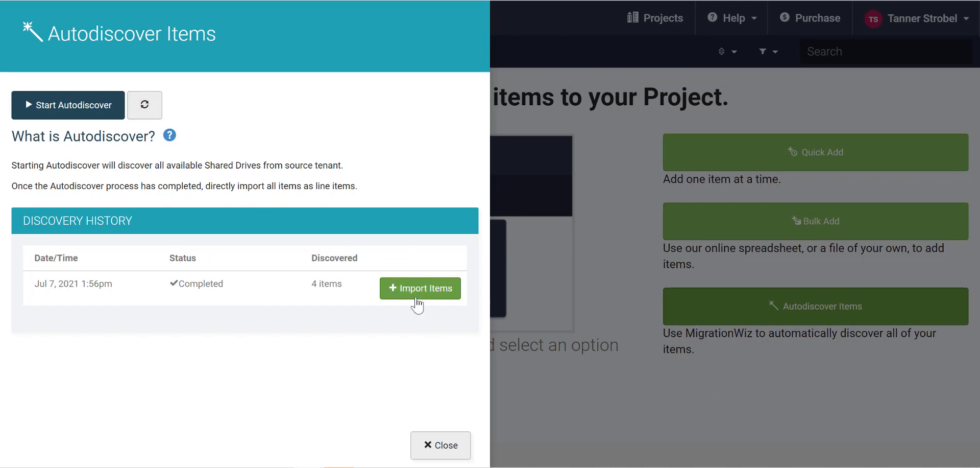
left_click(416, 298)
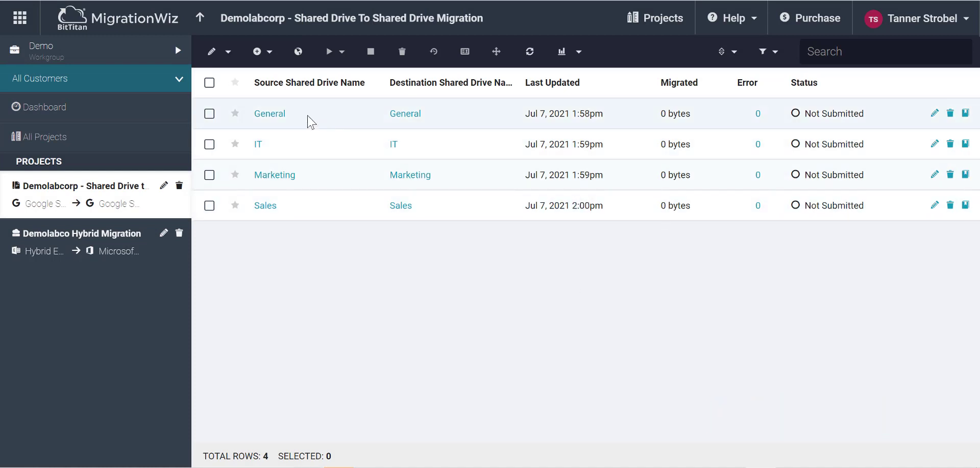
Step: Start an assessment of all the shared drives in the project, including documents, document permissions and shortcuts
left_click(209, 82)
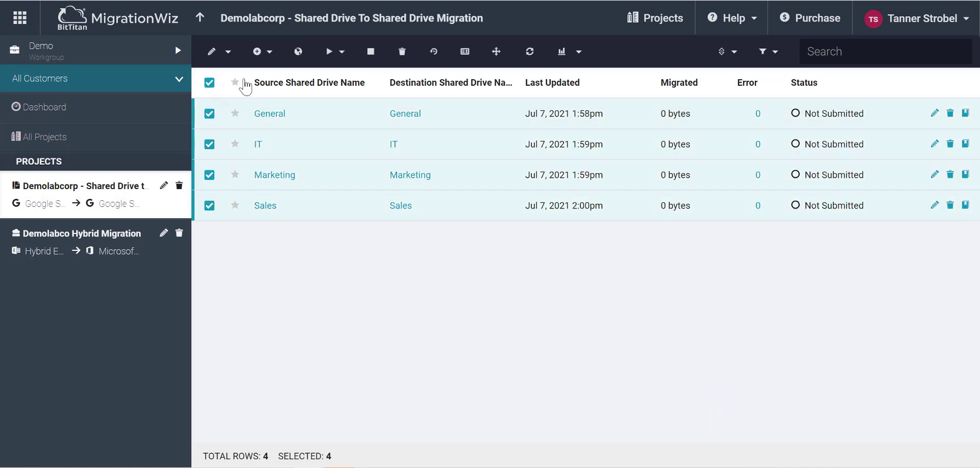
left_click(342, 52)
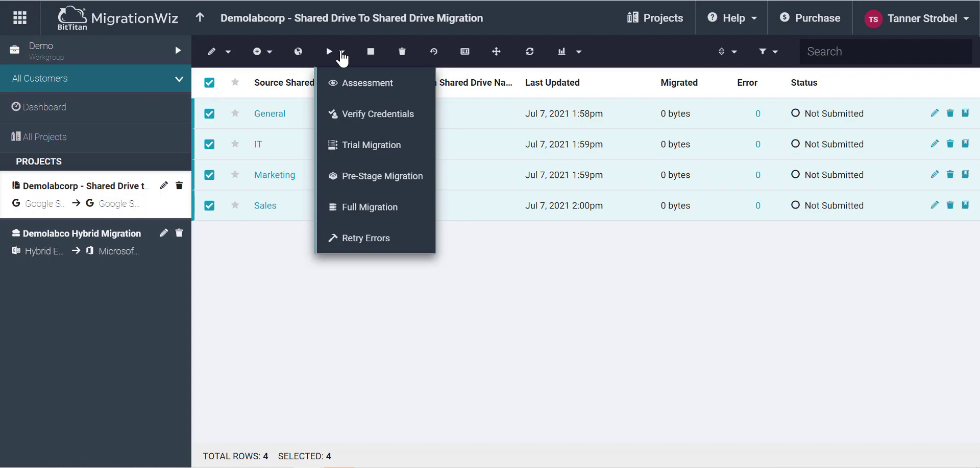
left_click(376, 84)
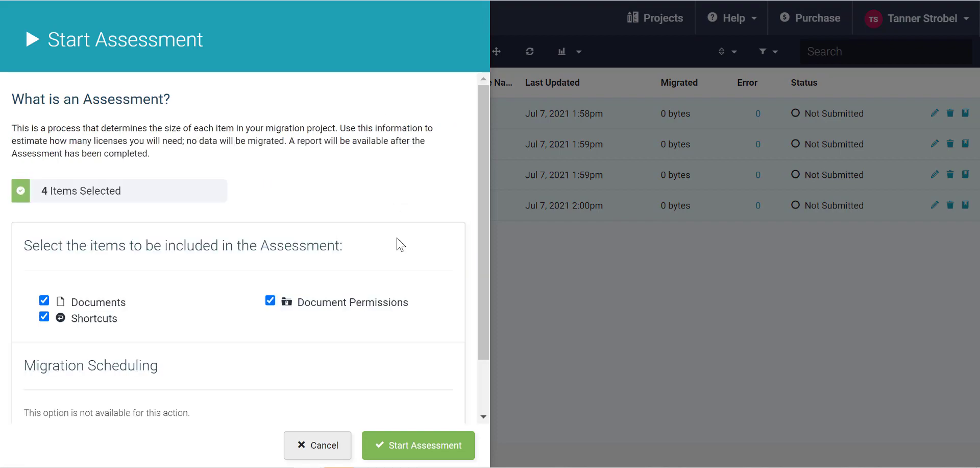
left_click(432, 449)
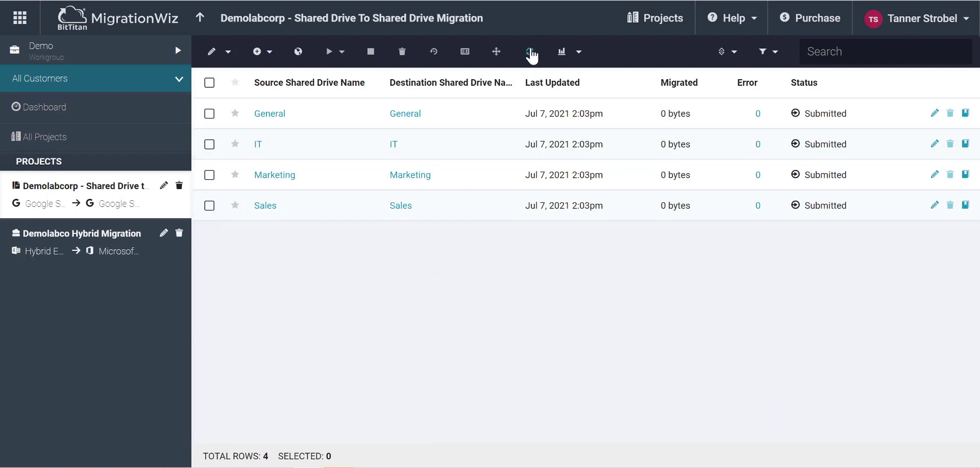
Step: Refresh the project list until the assessment finishes, and have the project's migration statistics emailed to the account
left_click(530, 52)
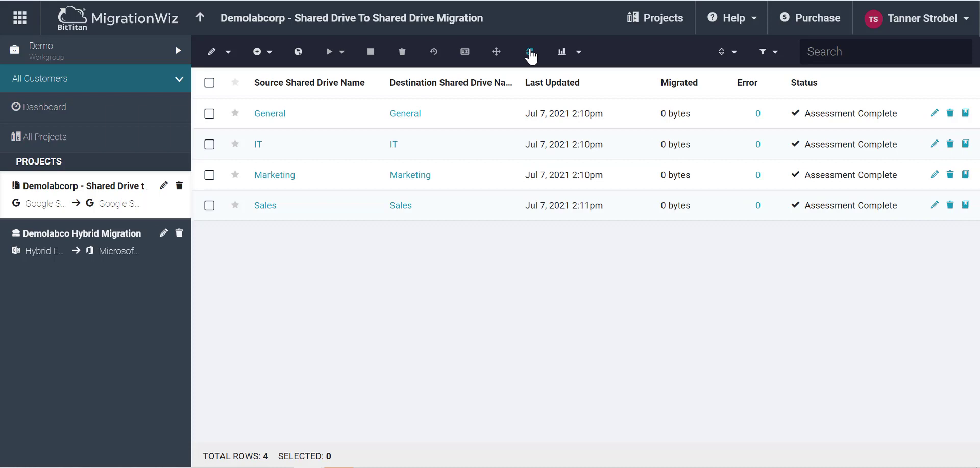
left_click(570, 53)
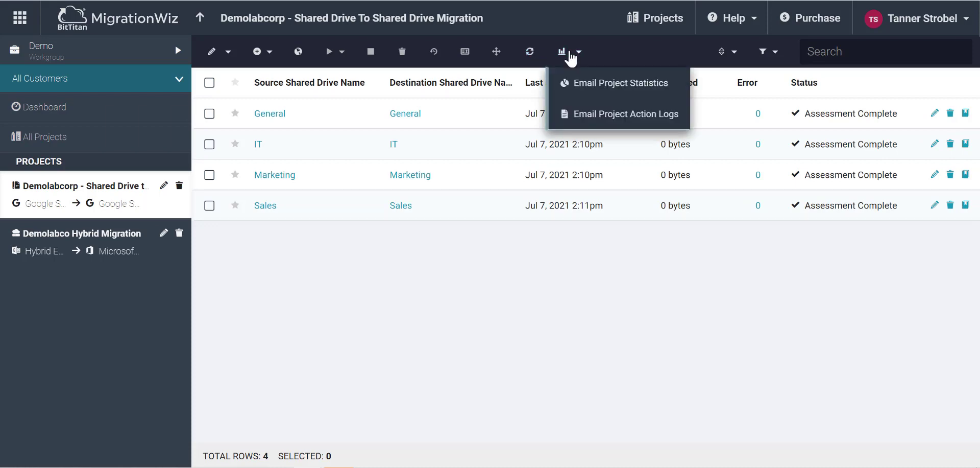
left_click(593, 92)
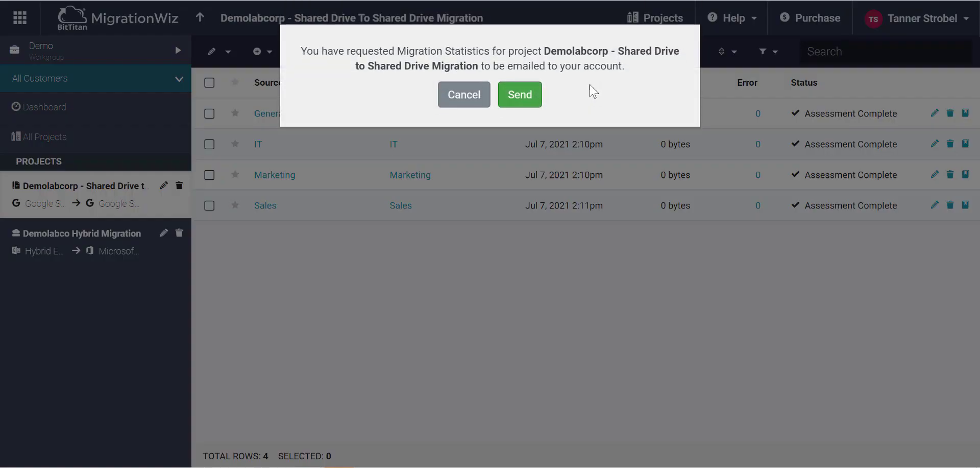
left_click(520, 95)
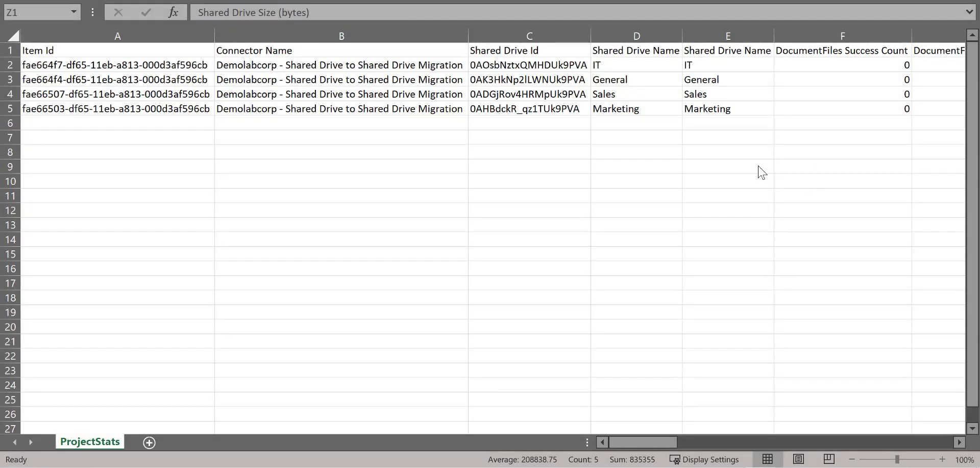
Step: Examine the Shared Drive Name, Shared Drive Size (bytes) and Folder Count columns of the ProjectStats sheet in Excel
left_click(630, 36)
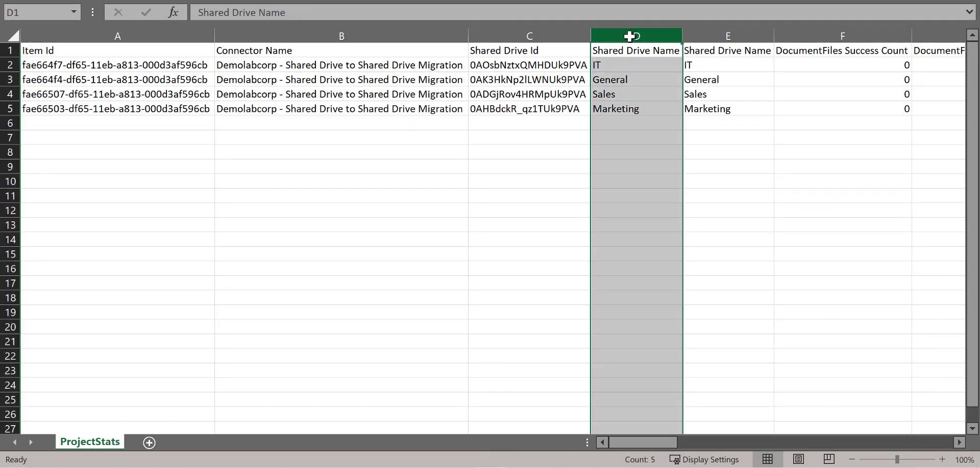
left_click_drag(662, 442, 847, 448)
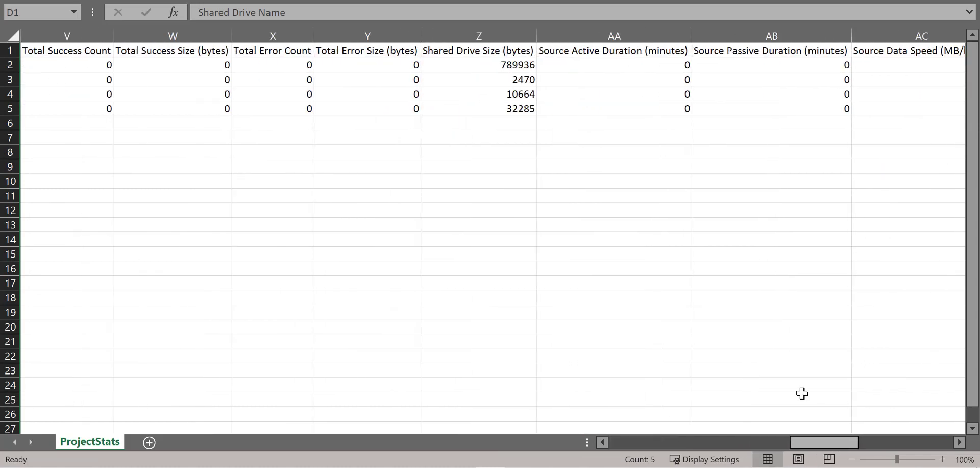
left_click(474, 34)
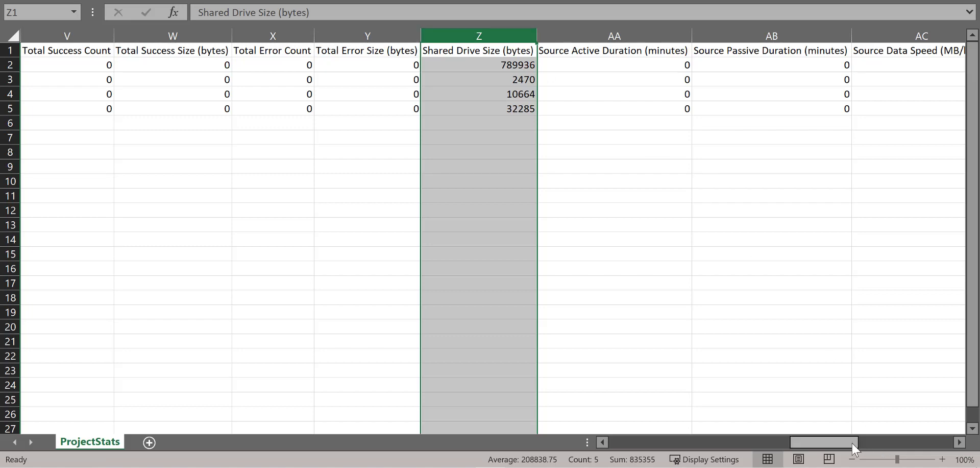
left_click_drag(861, 448, 955, 454)
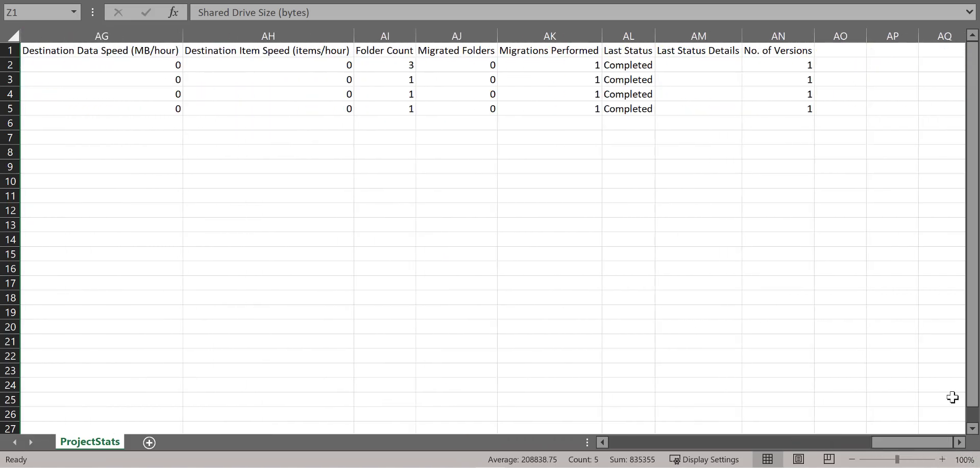
left_click(393, 36)
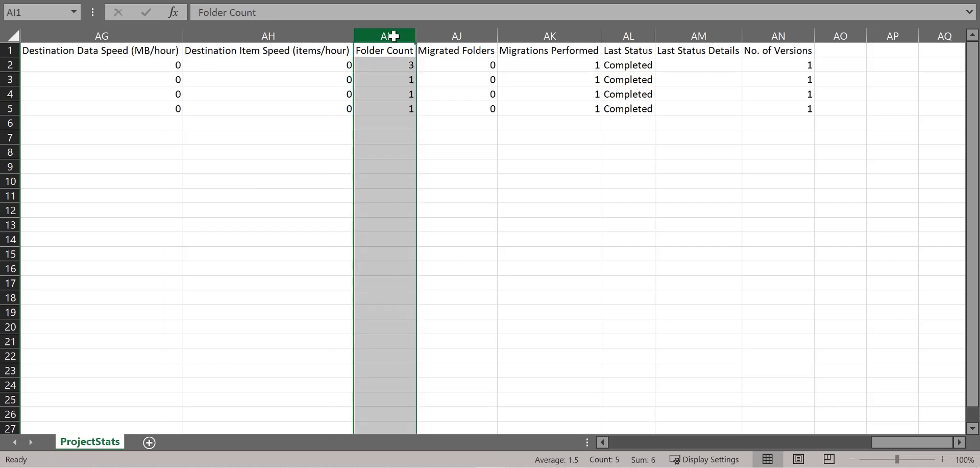
left_click(768, 29)
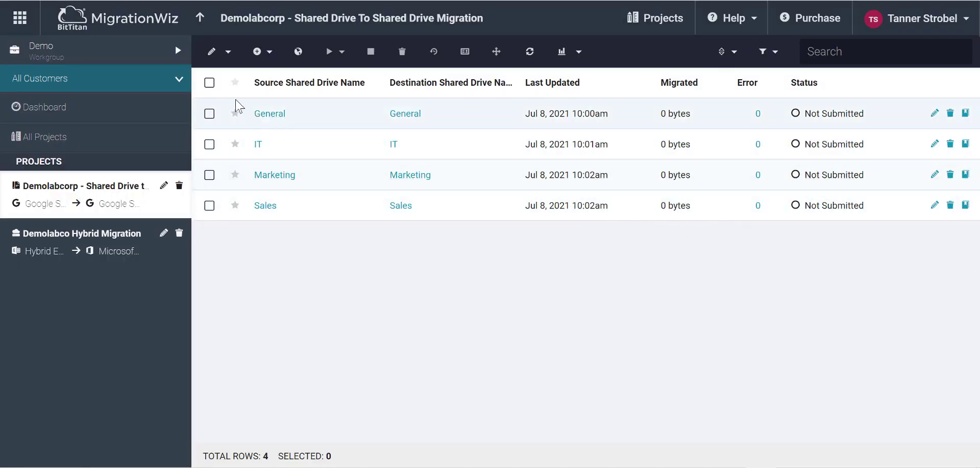
Step: Run a full migration of Documents and Document Permissions for all the shared drives, refreshing the list until it completes
left_click(210, 83)
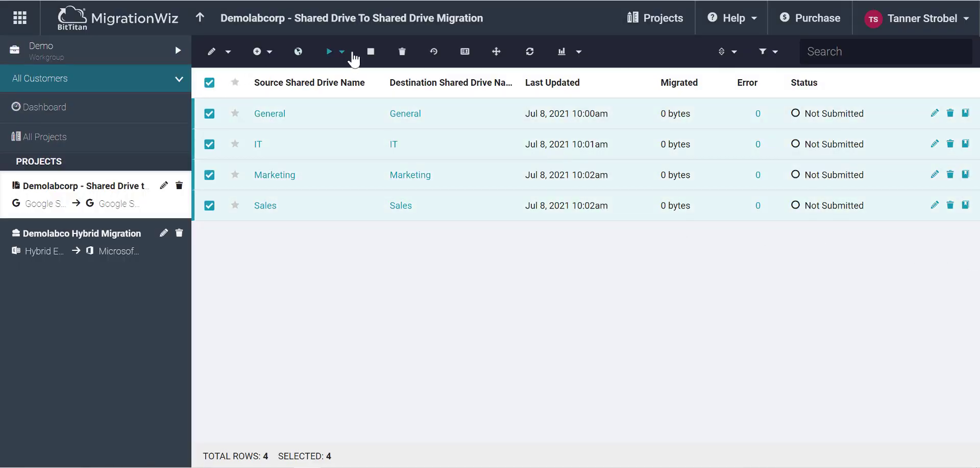
left_click(346, 53)
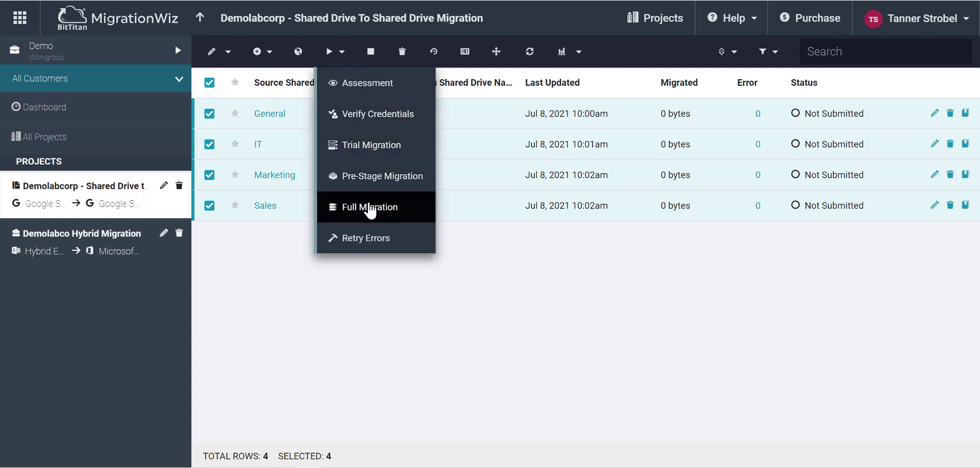
left_click(369, 207)
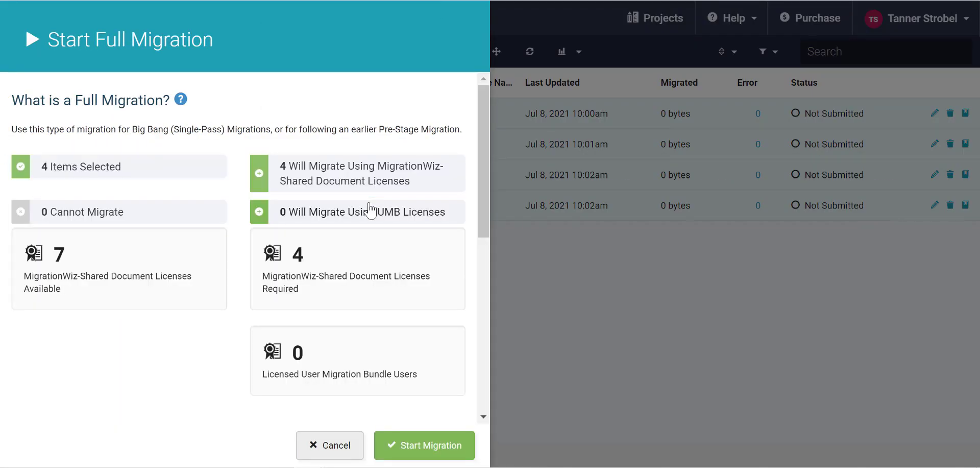
scroll(371, 209, "down", 6)
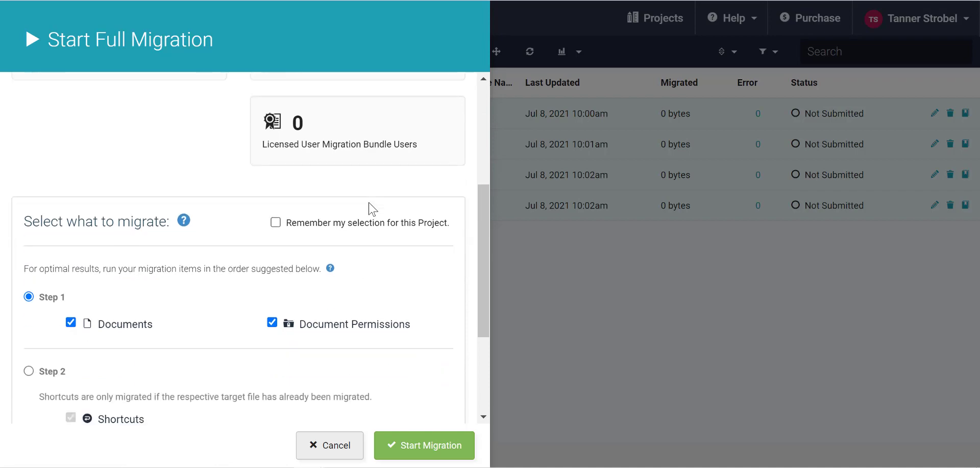
scroll(373, 209, "down", 2)
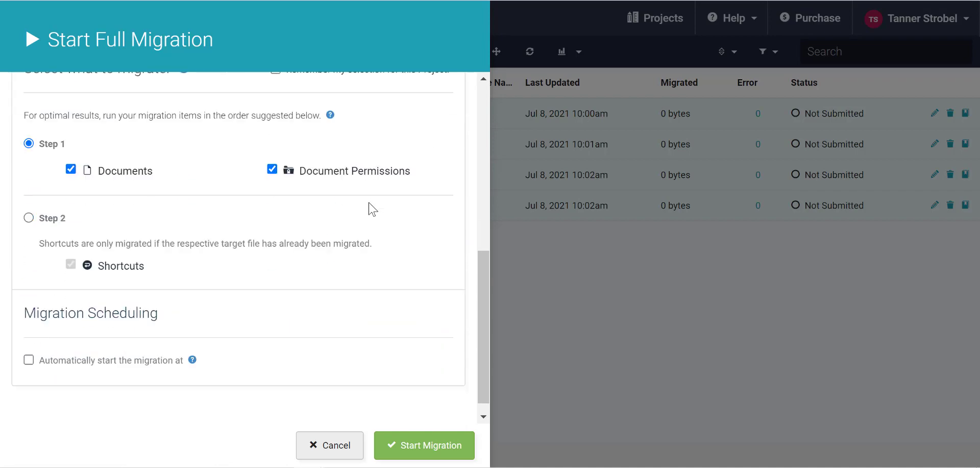
left_click(438, 445)
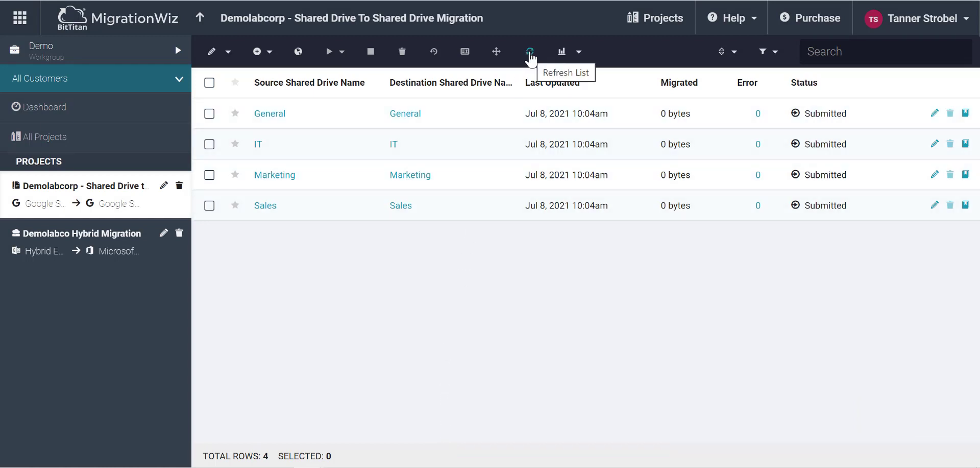
left_click(529, 52)
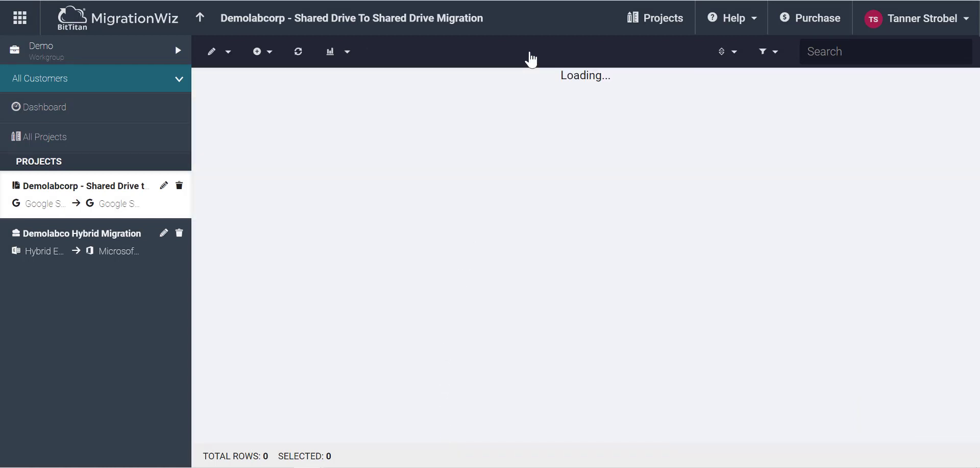
left_click(530, 53)
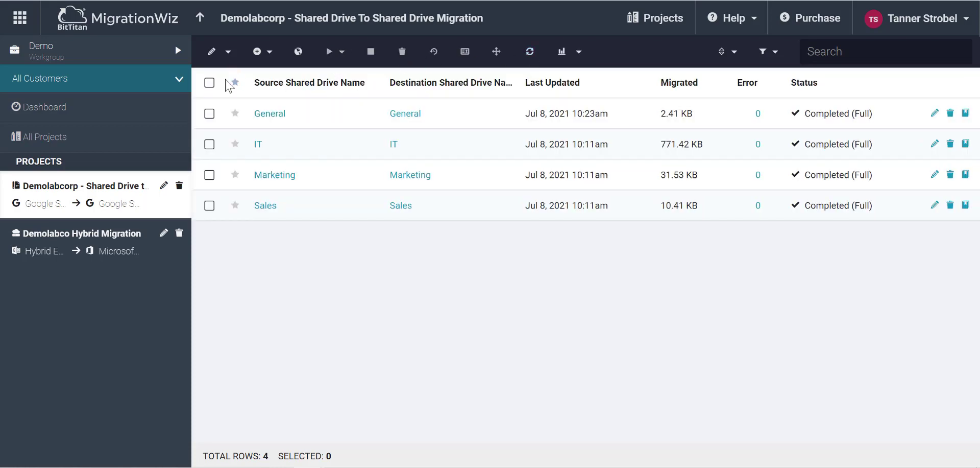
Step: Run a second full migration of all the shared drives with Step 2, Shortcuts, refreshing the list until it completes
left_click(209, 83)
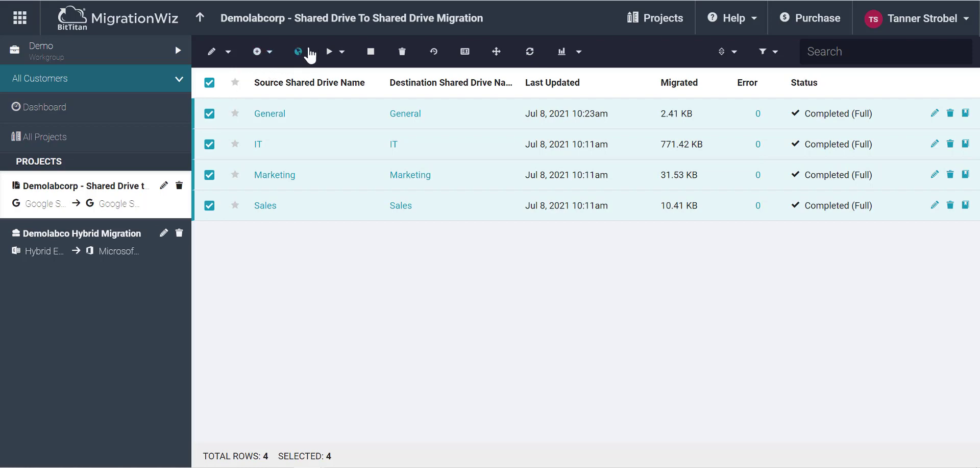
left_click(331, 52)
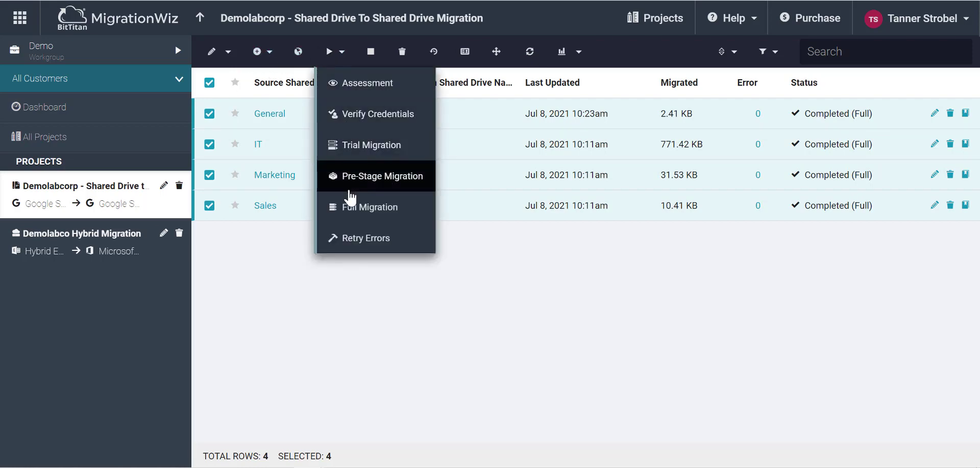
left_click(352, 207)
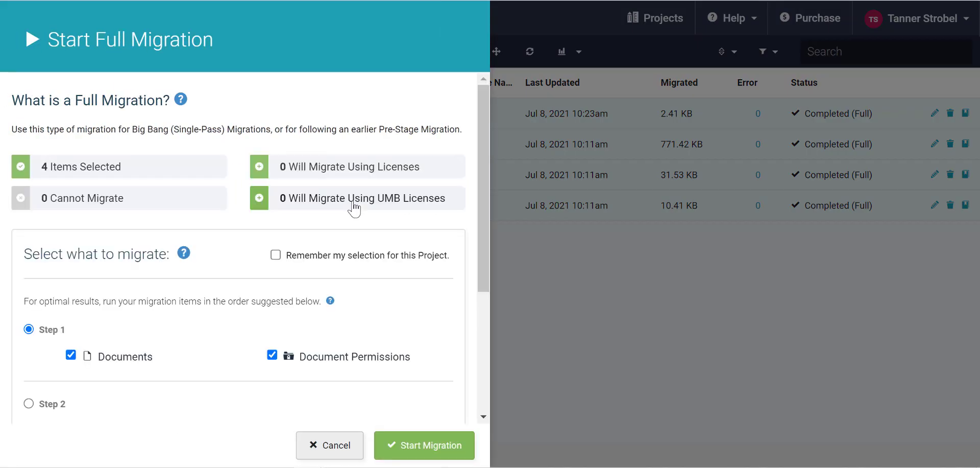
scroll(127, 267, "down", 2)
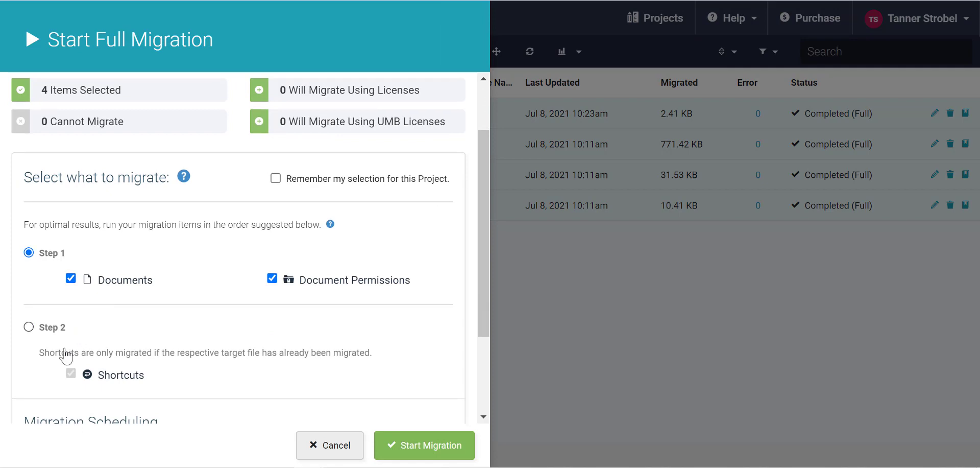
left_click(29, 326)
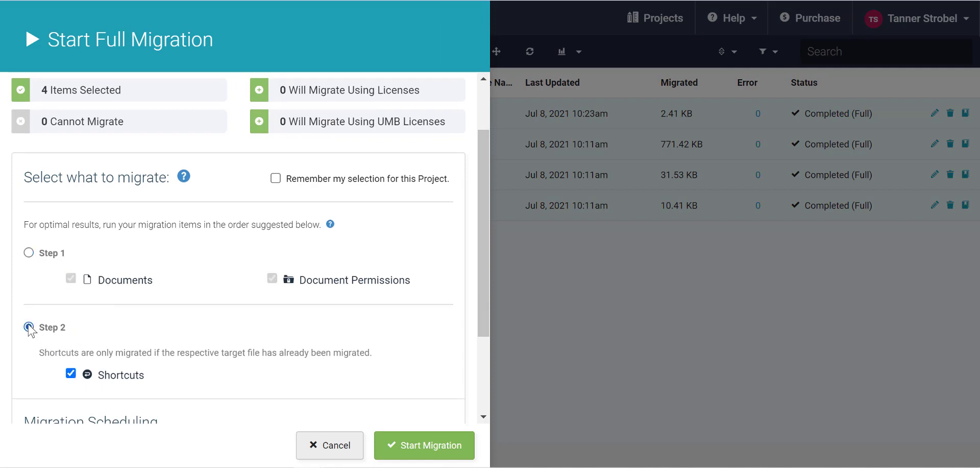
left_click(399, 447)
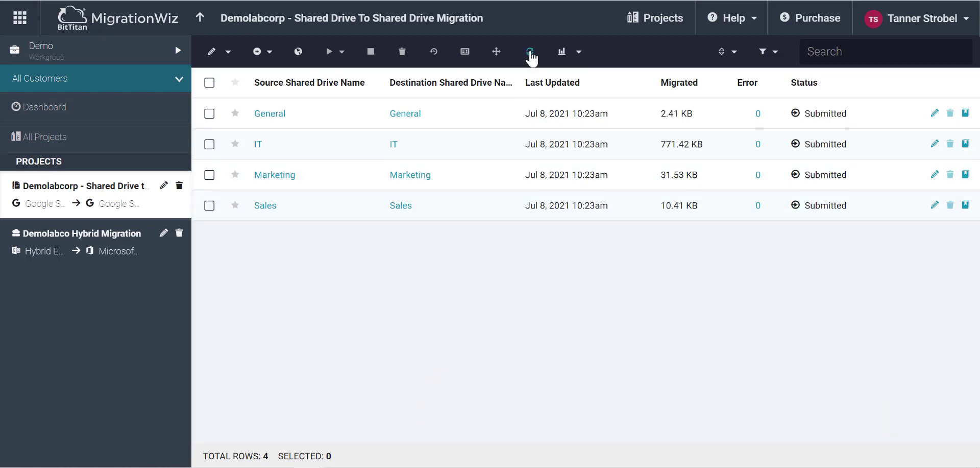
left_click(531, 53)
left_click(530, 52)
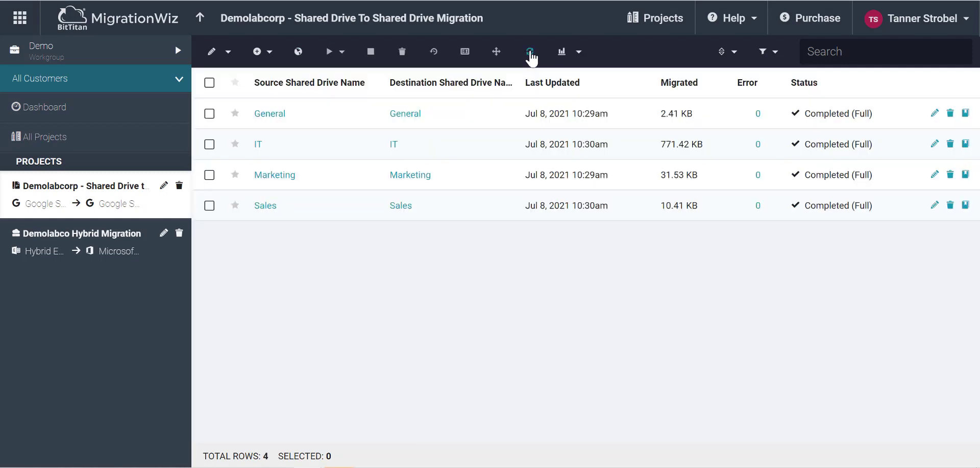